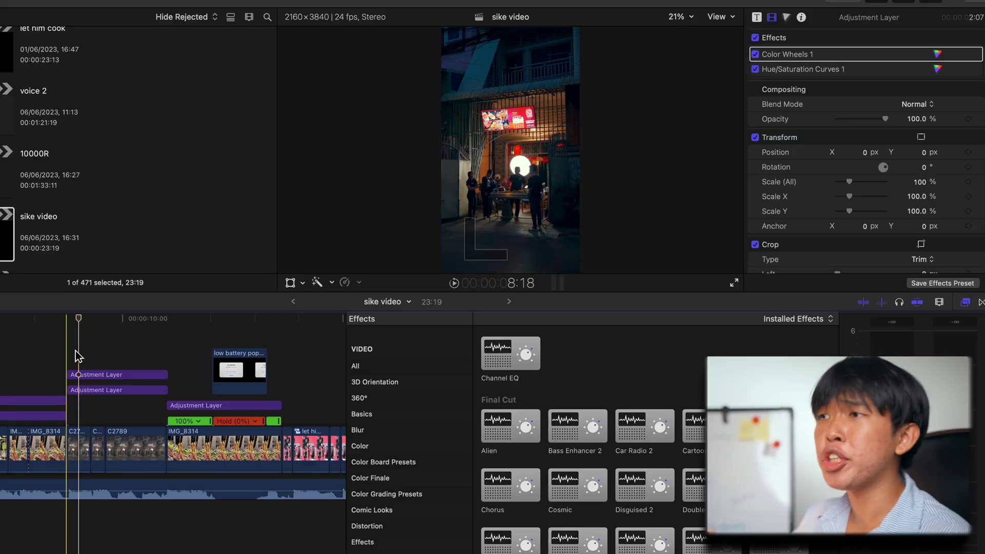
Park the playhead in the night restaurant clip and select both stacked adjustment layers
click(119, 362)
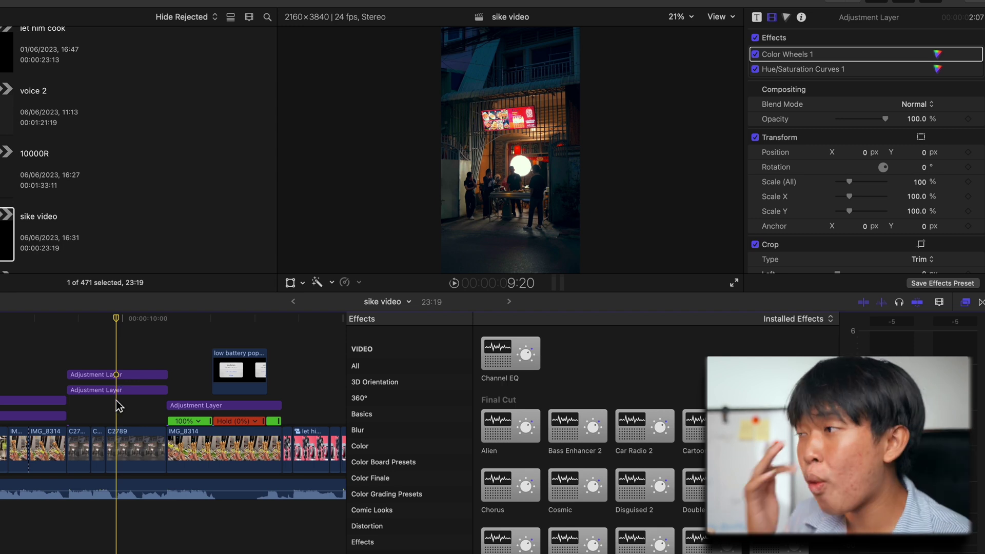
drag(116, 401, 107, 365)
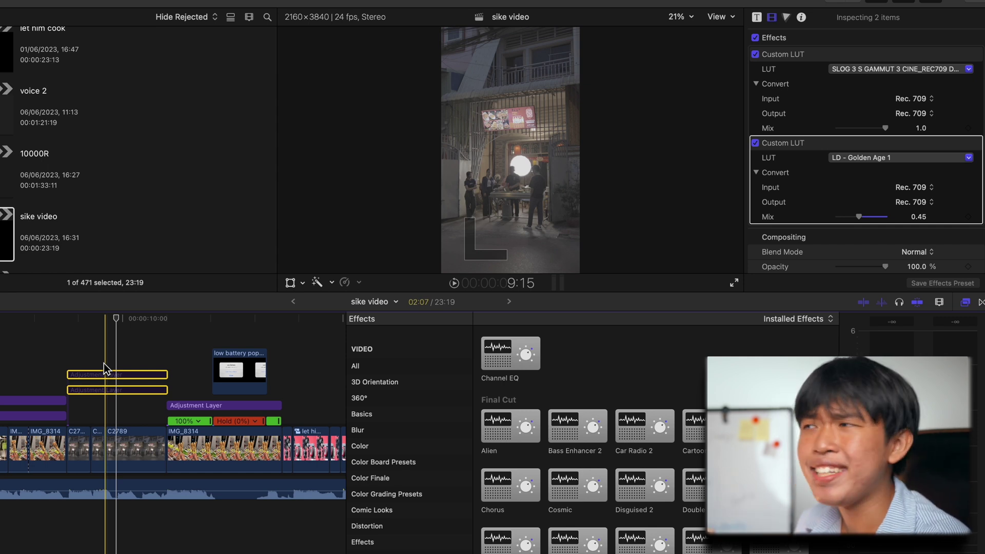
click(113, 364)
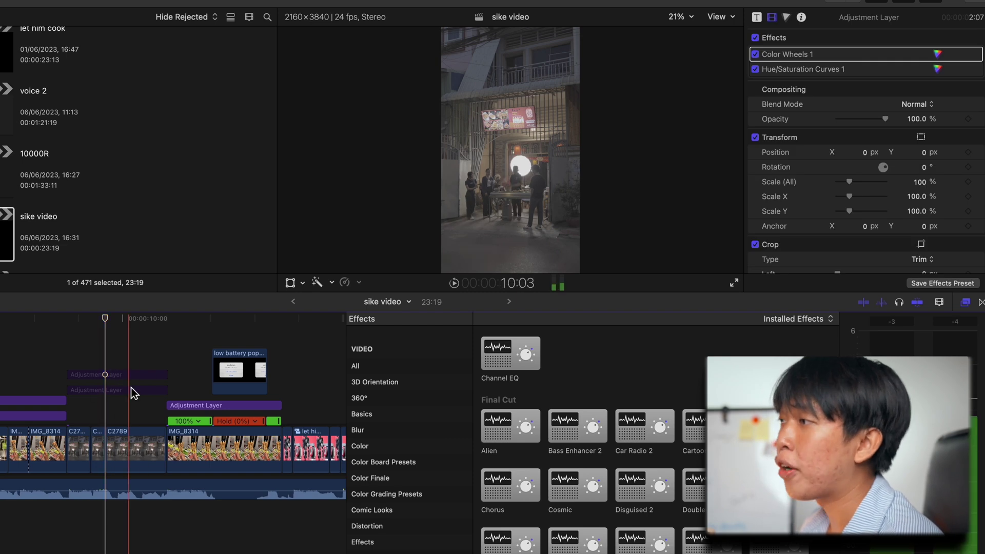
key(super+equal)
key(super+equal)
key(super+equal)
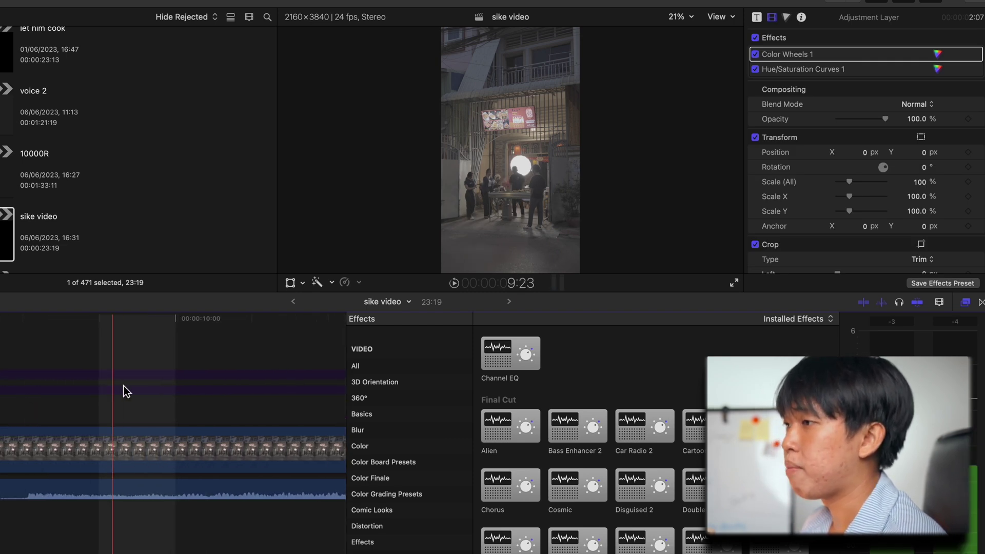
key(super+minus)
key(super+minus)
key(super+minus)
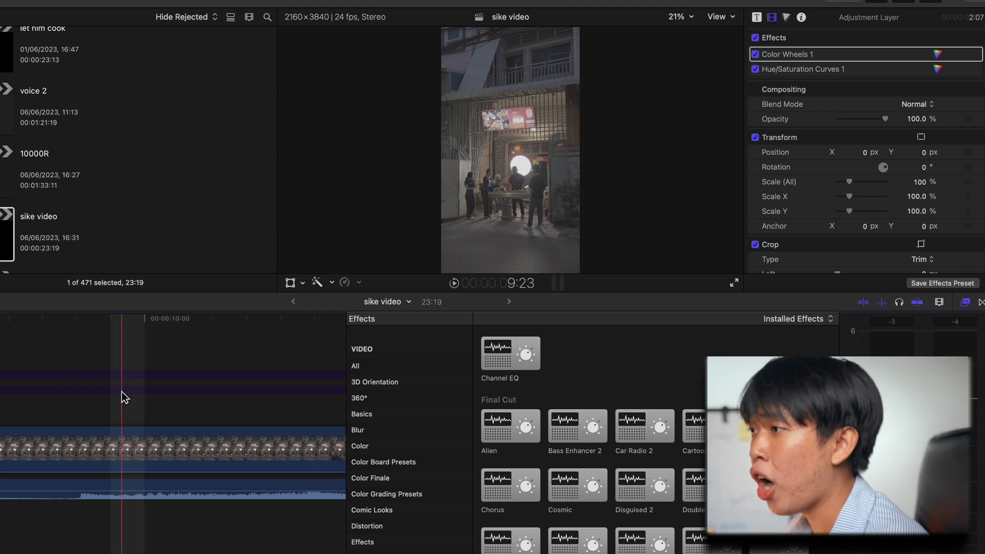
click(122, 392)
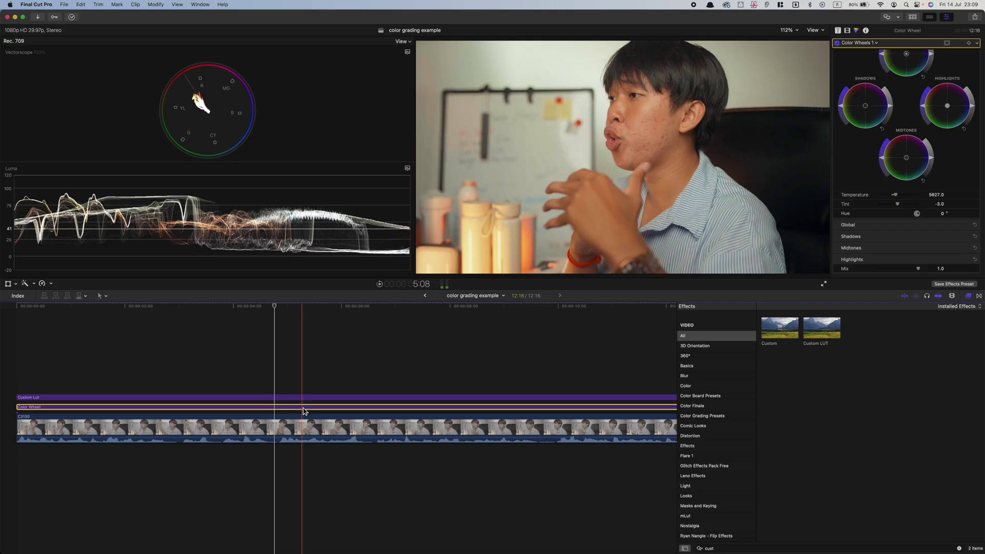
click(301, 392)
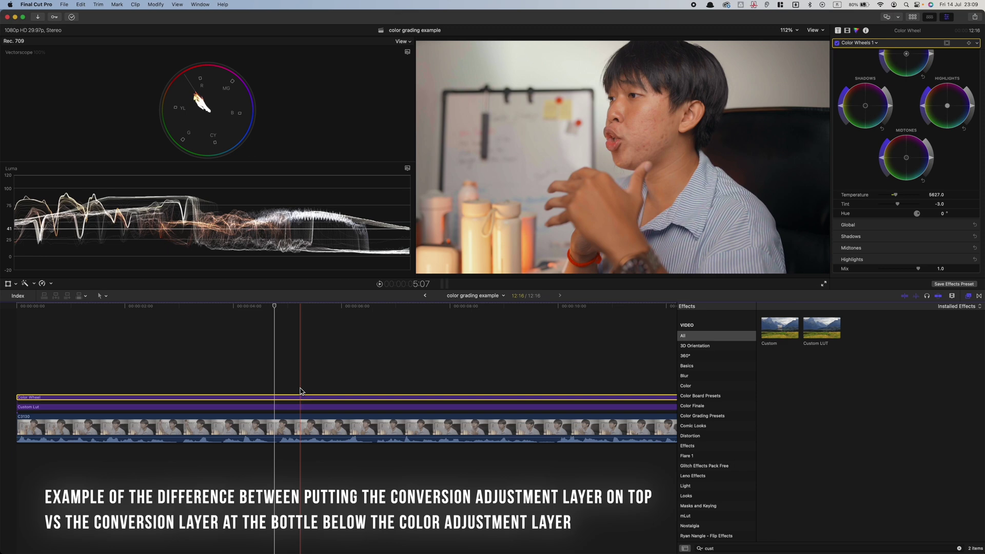
drag(299, 389, 301, 392)
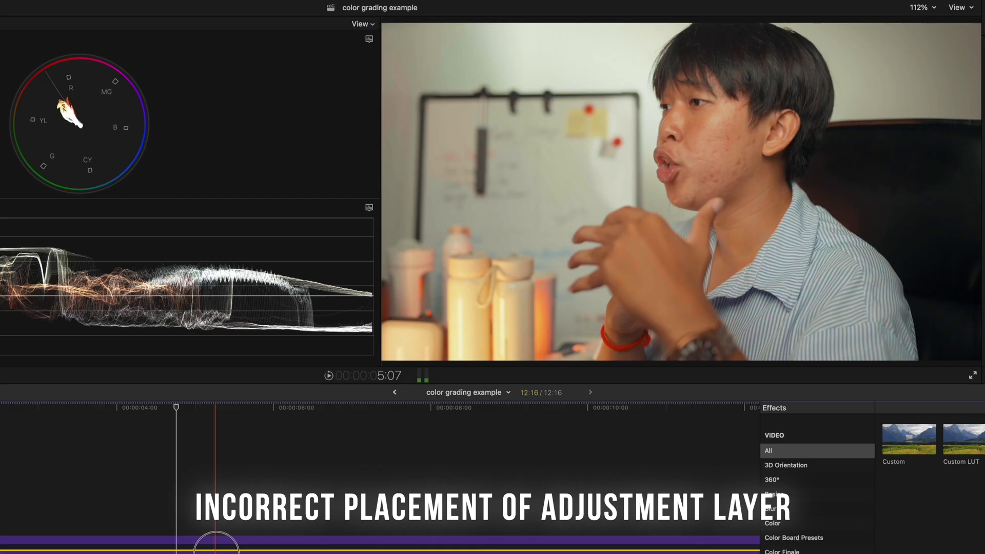
drag(216, 545, 214, 531)
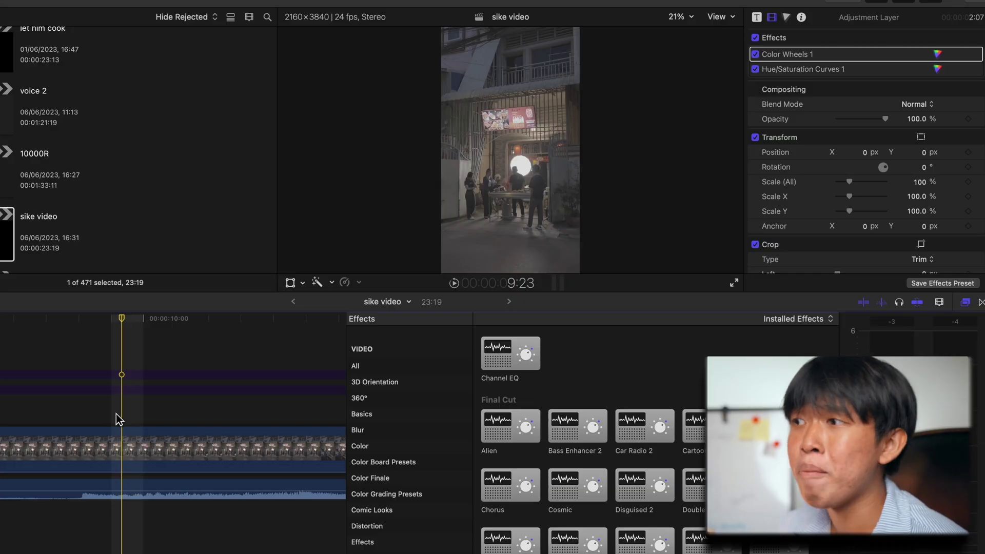
key(super+equal)
scroll(116, 413, right, 2)
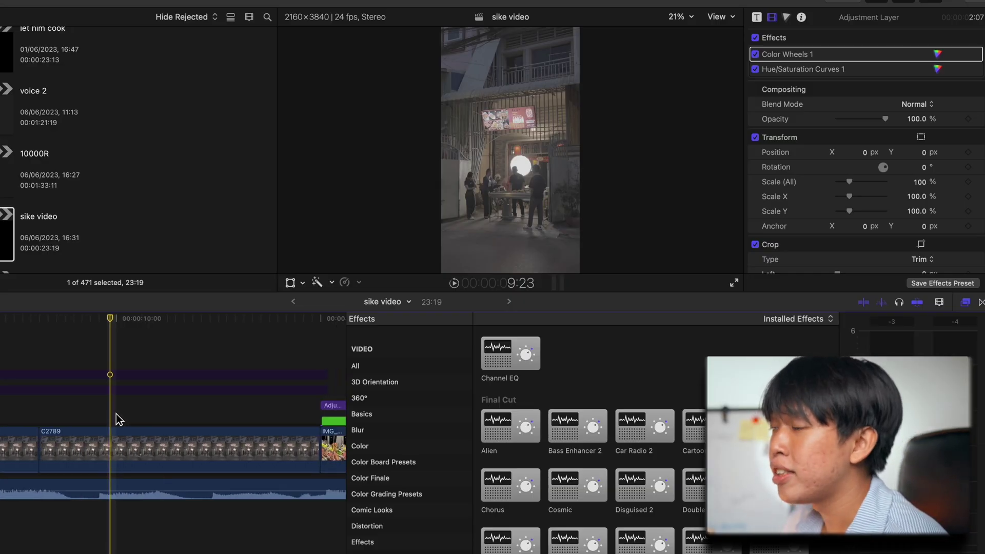
Inspect the LUT layer's SLOG 3 conversion and second Custom LUT, then re-enable the adjustment layers
click(66, 393)
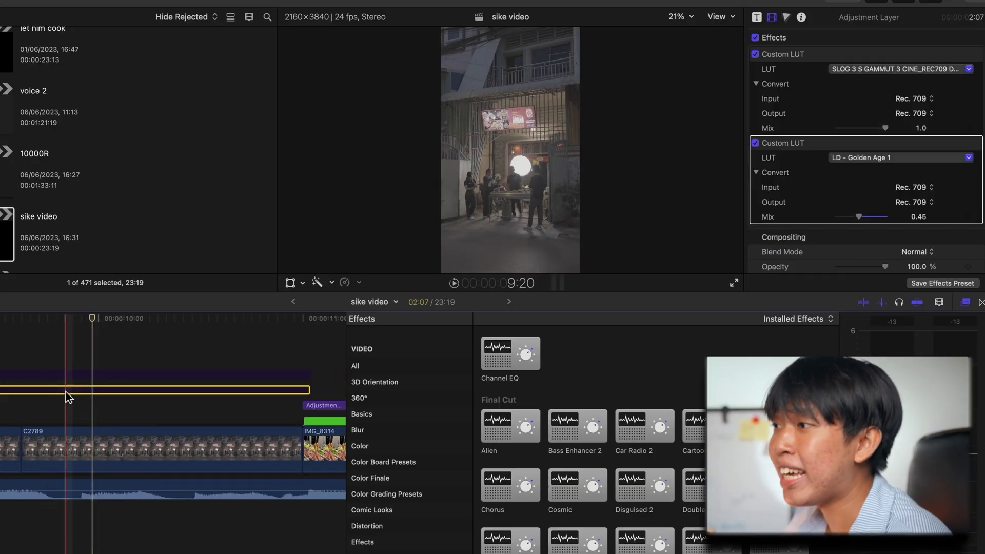
click(805, 140)
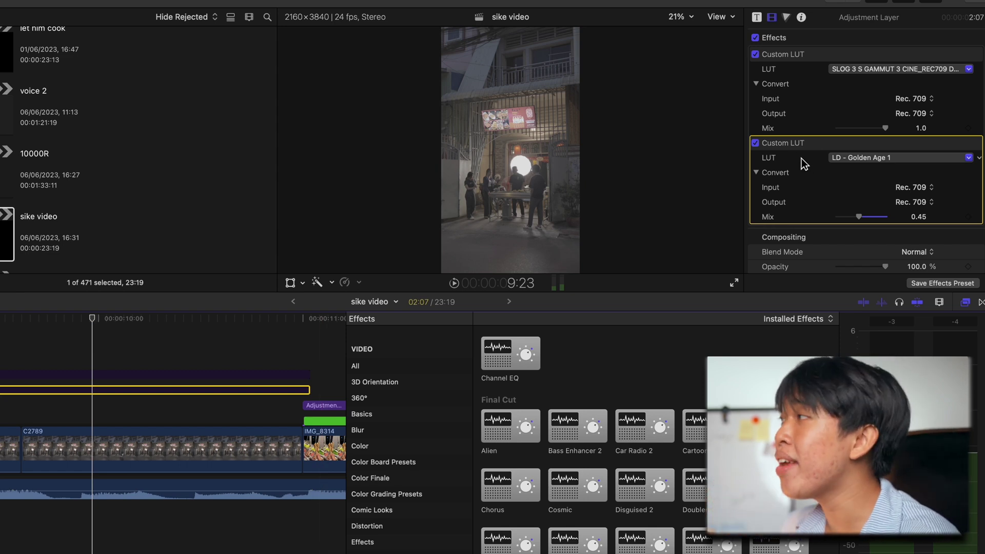
click(817, 50)
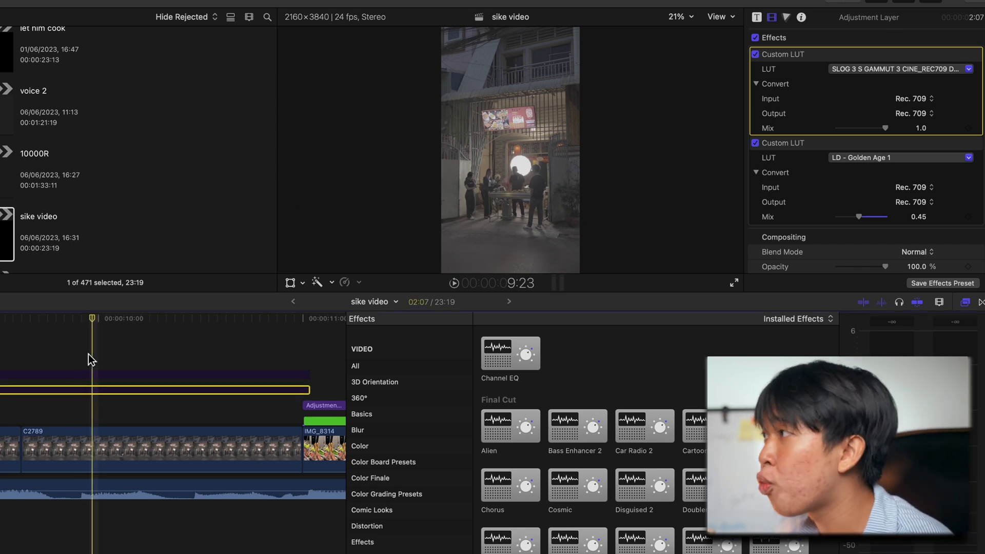
key(s)
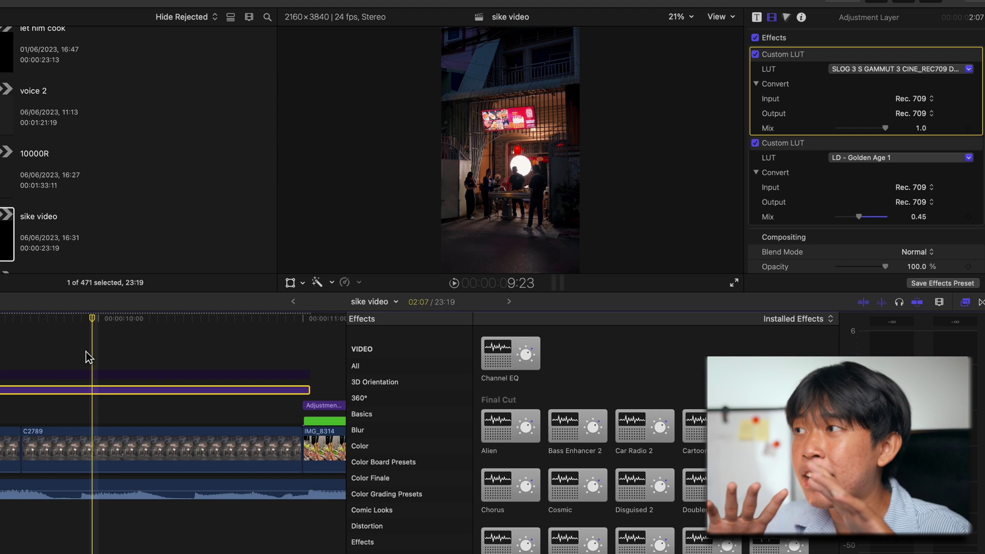
Toggle the LD - Golden Age 1 LUT off and back on to compare the grade
click(756, 143)
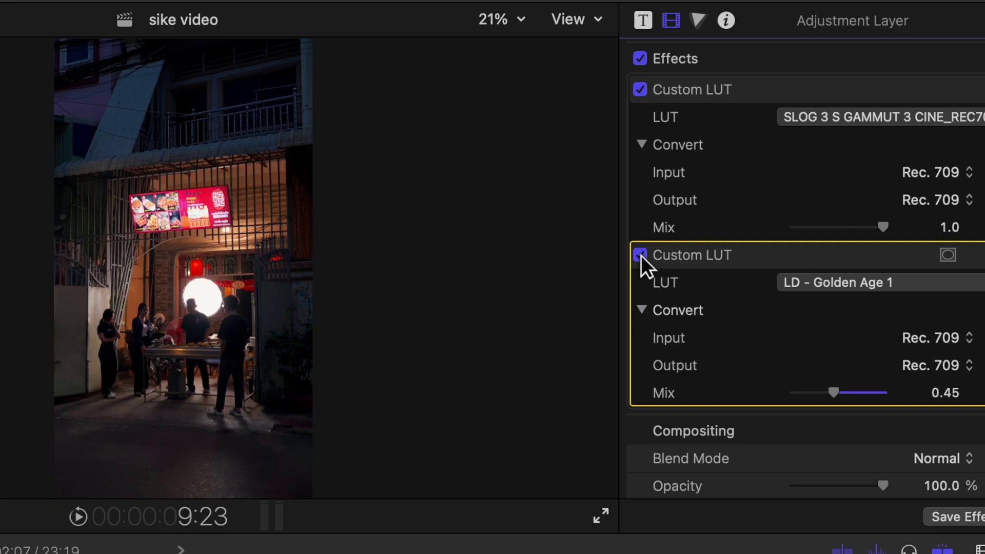
click(641, 255)
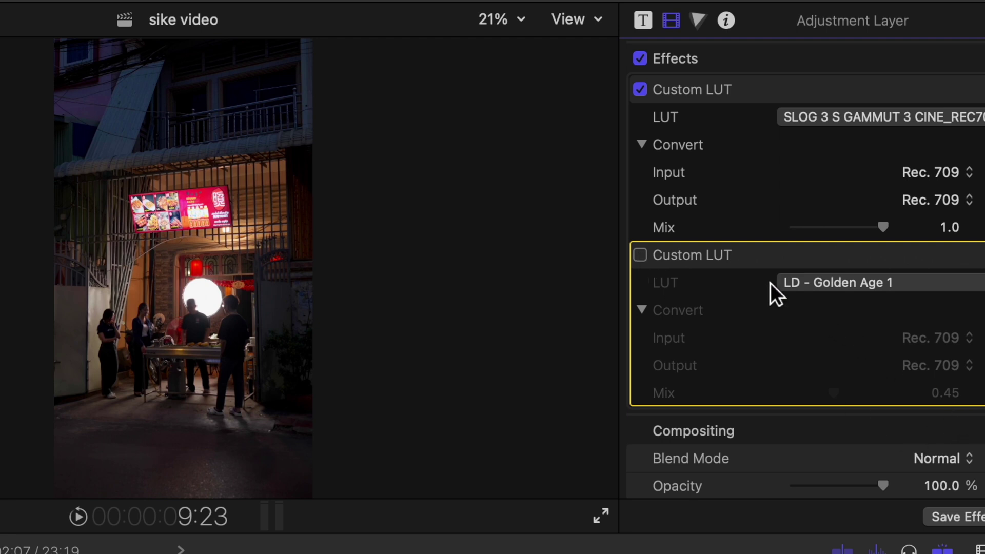
click(641, 254)
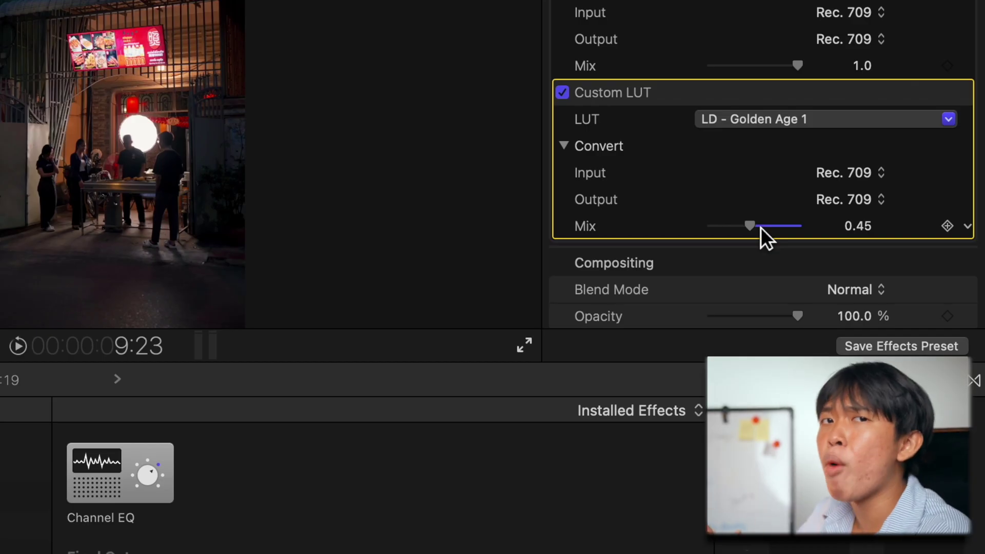
Raise the second LUT's mix to 1.0, switch it to Premium 3 Dark Shadows, and place it below SLOG 3
drag(754, 227, 968, 226)
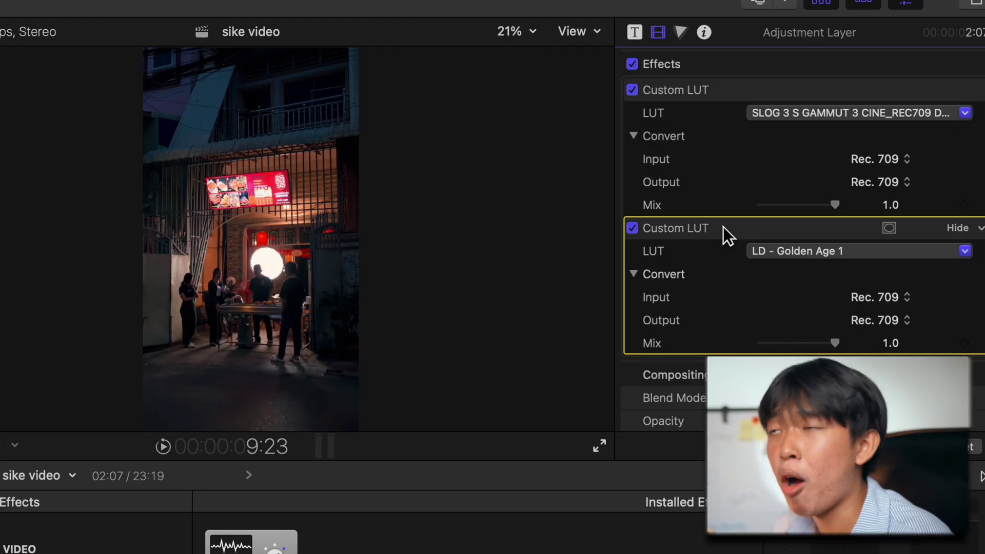
drag(723, 227, 713, 94)
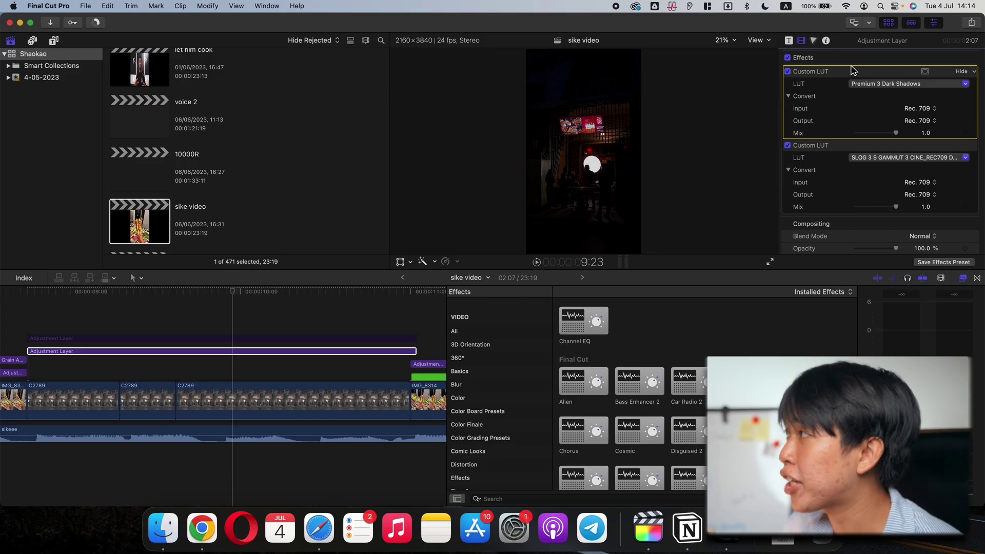
drag(852, 70, 834, 205)
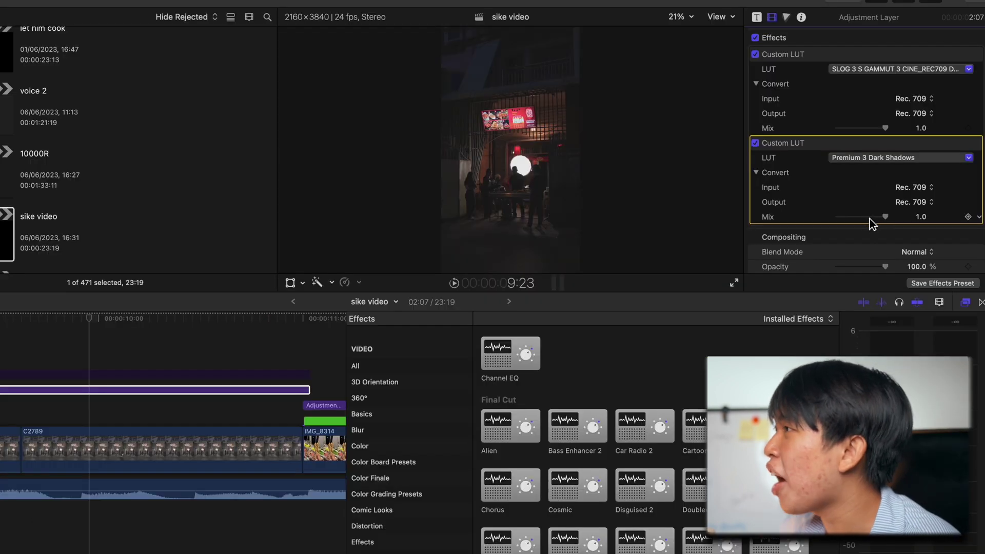
click(867, 217)
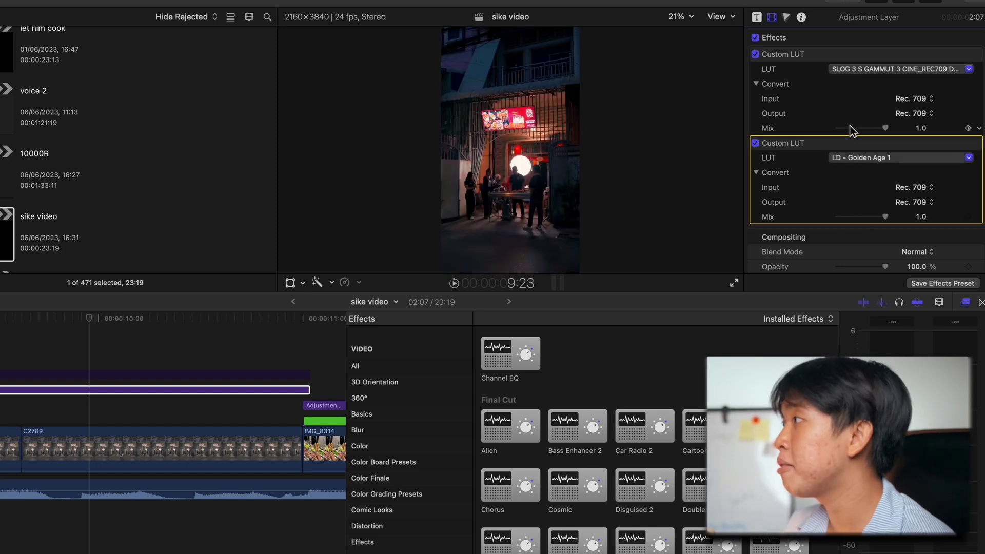
Select the LUT layer, then the colour-wheels layer and its Hue/Saturation Curves 1 effect
click(111, 383)
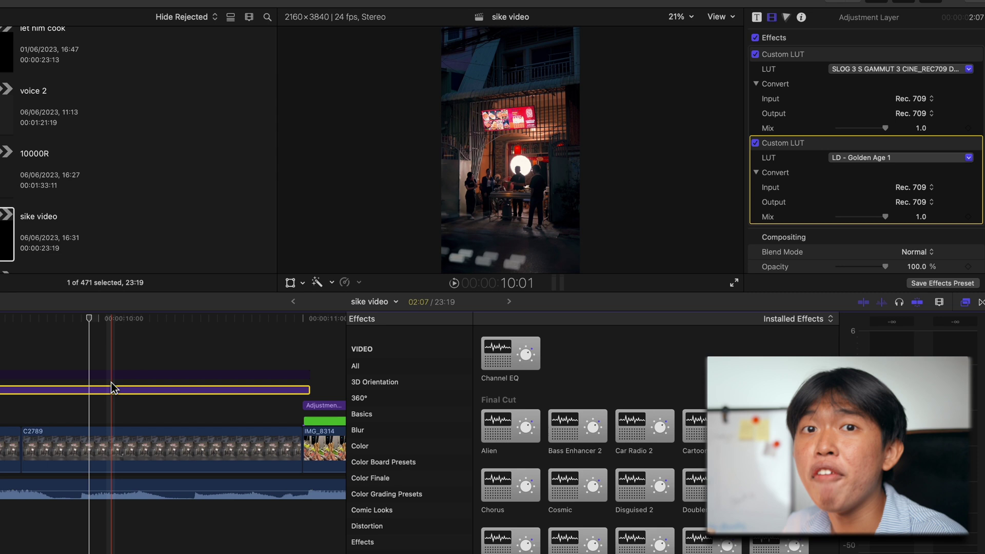
click(102, 375)
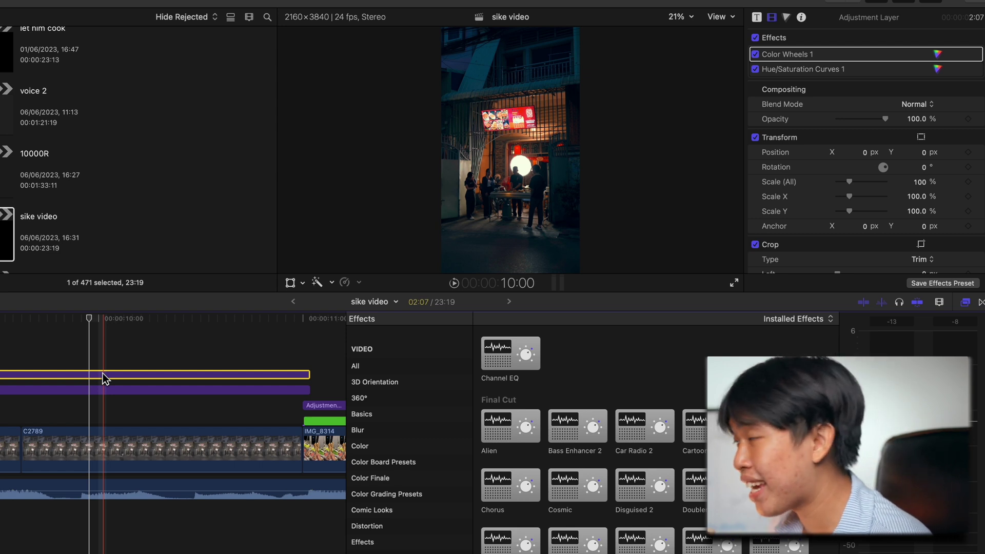
click(780, 69)
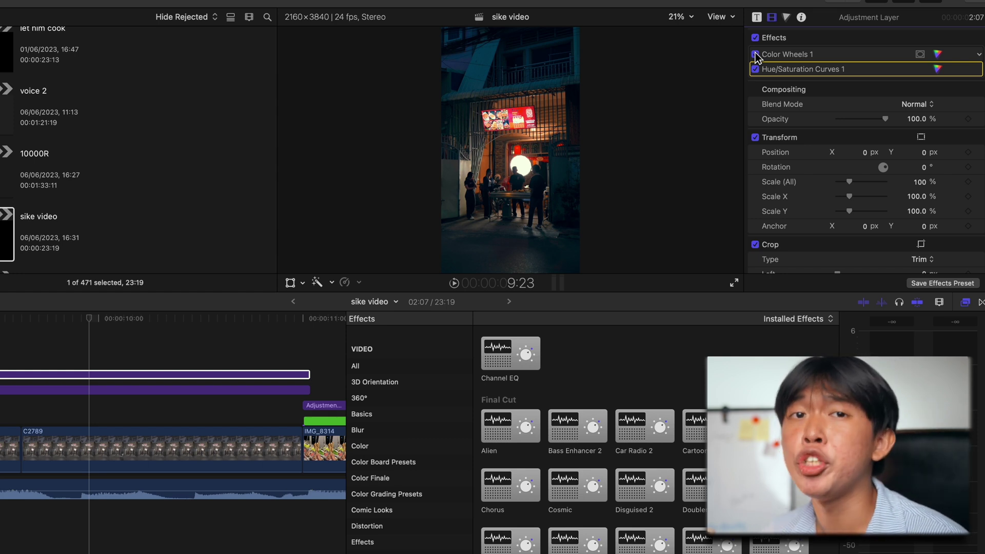
Move the colour-wheels adjustment layer down one lane so it sits beneath the LUT layer
click(93, 374)
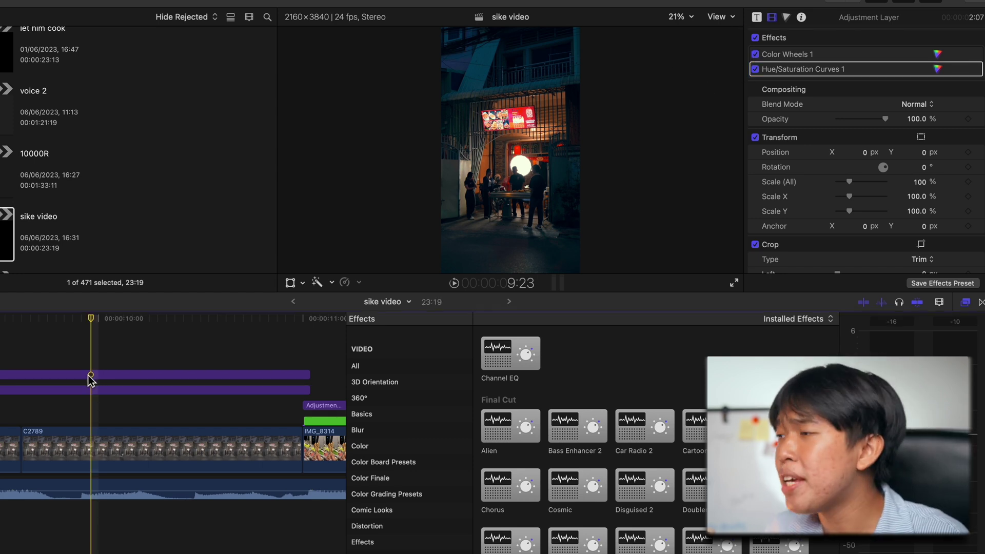
click(86, 374)
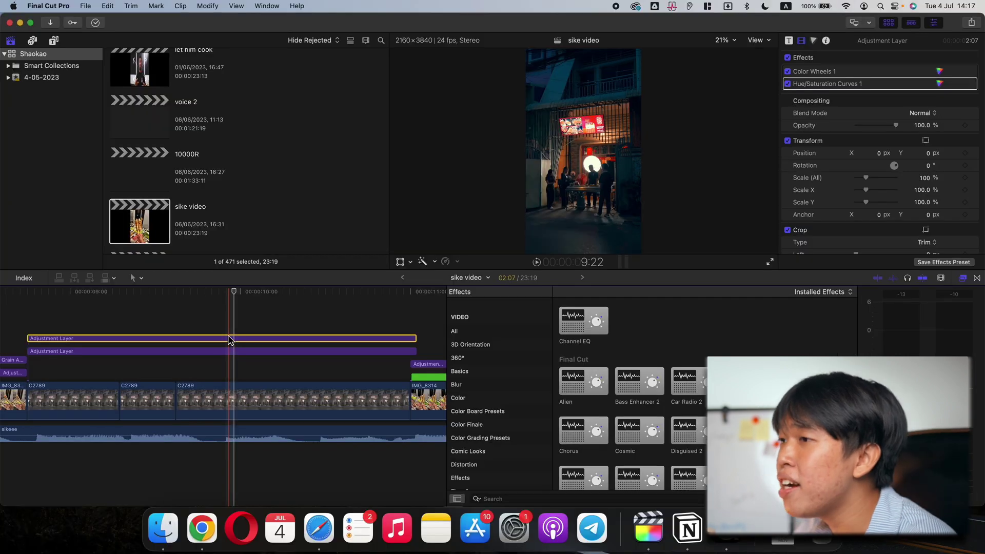
drag(88, 375, 87, 389)
drag(230, 354, 229, 354)
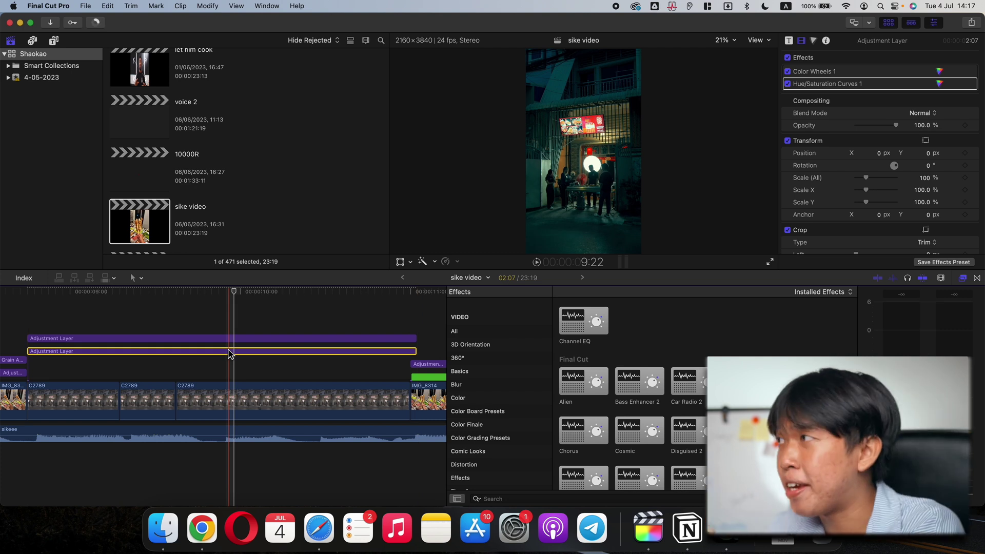